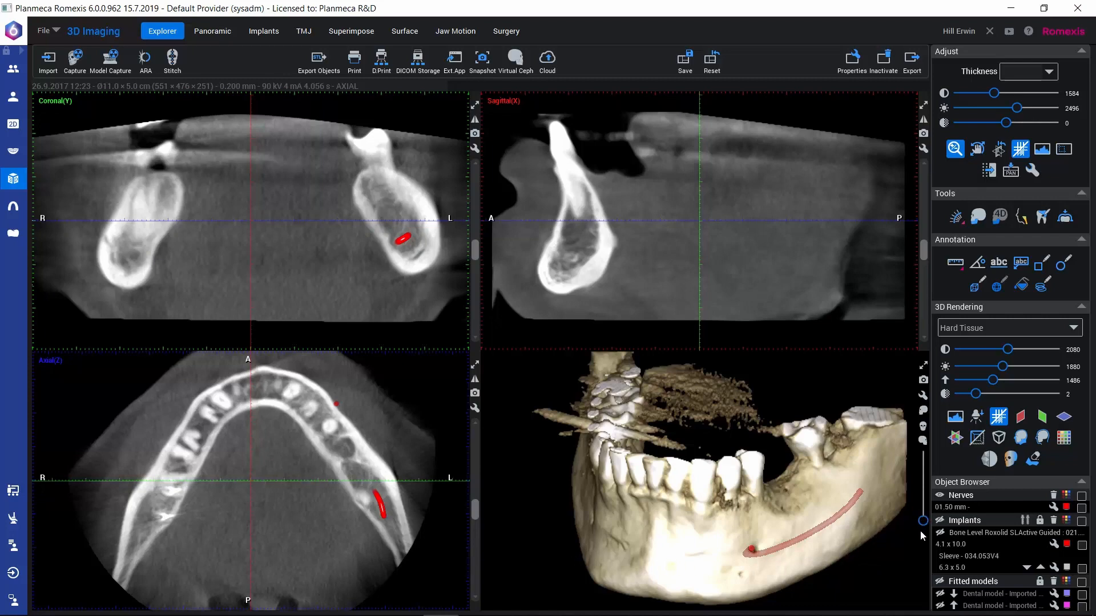
Step: Clip into the 3D mandible rendering to inspect the nerve canal from several angles, and restore the unclipped volume
drag(924, 526, 925, 498)
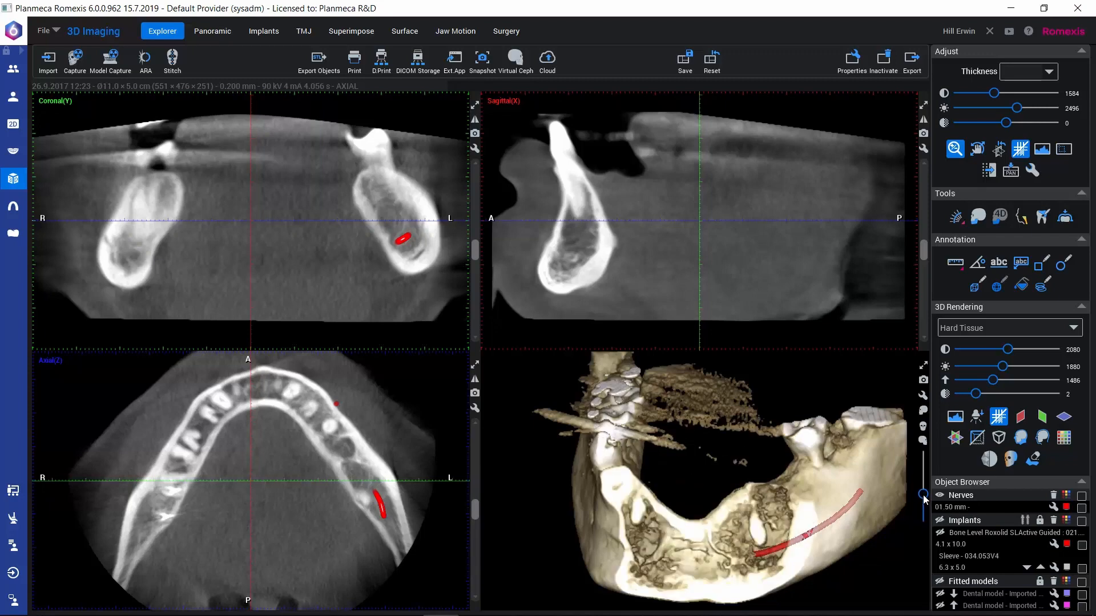
drag(694, 547, 659, 543)
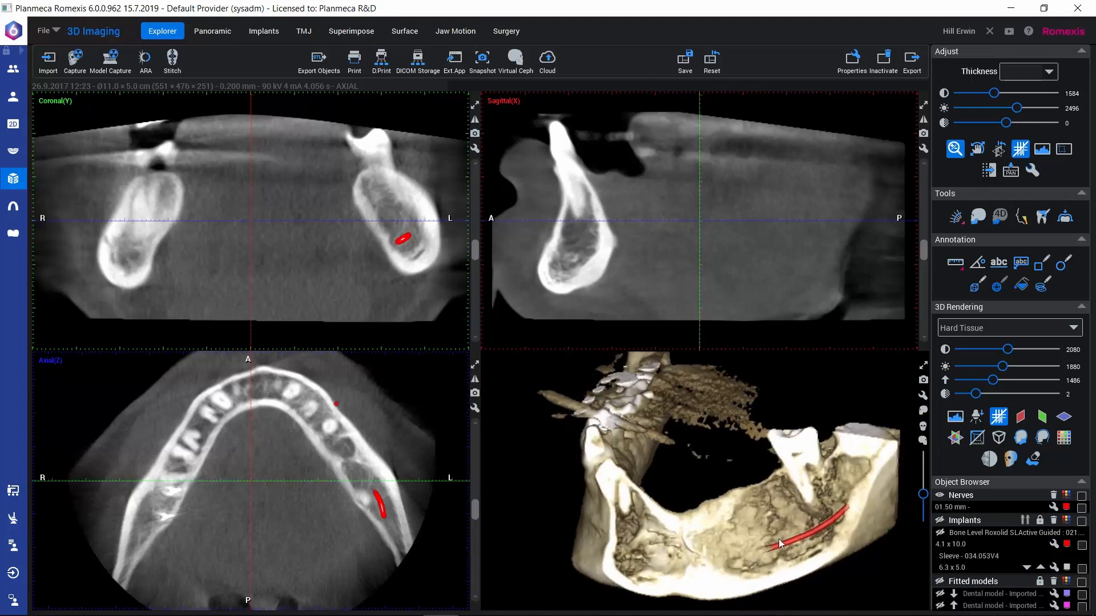
mouse_move(752, 533)
mouse_down()
mouse_move(765, 542)
mouse_move(752, 524)
mouse_up()
drag(655, 557, 790, 524)
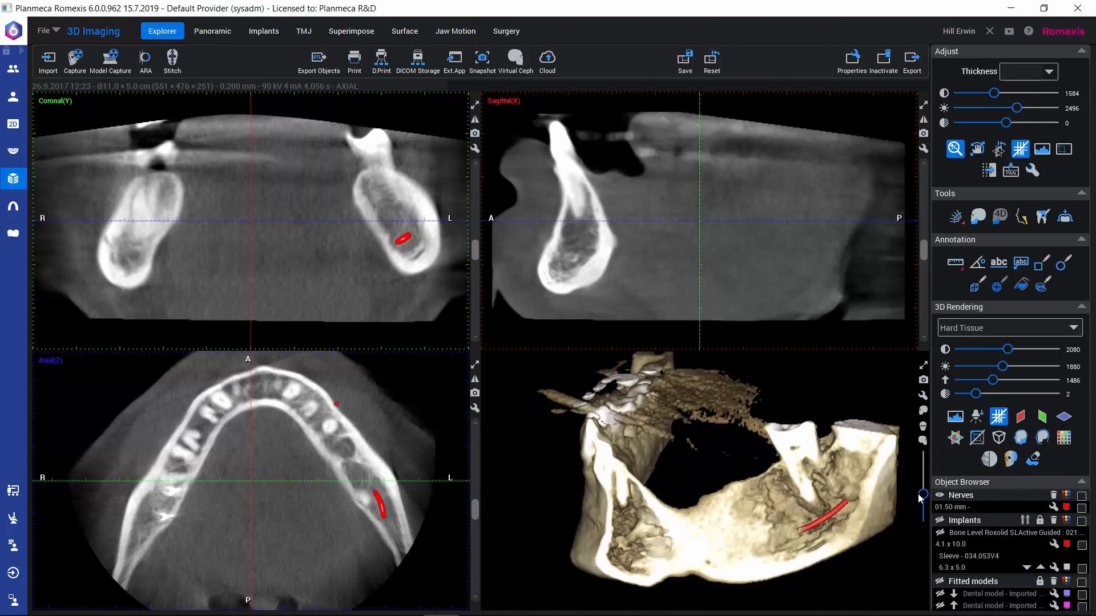
drag(923, 495, 924, 523)
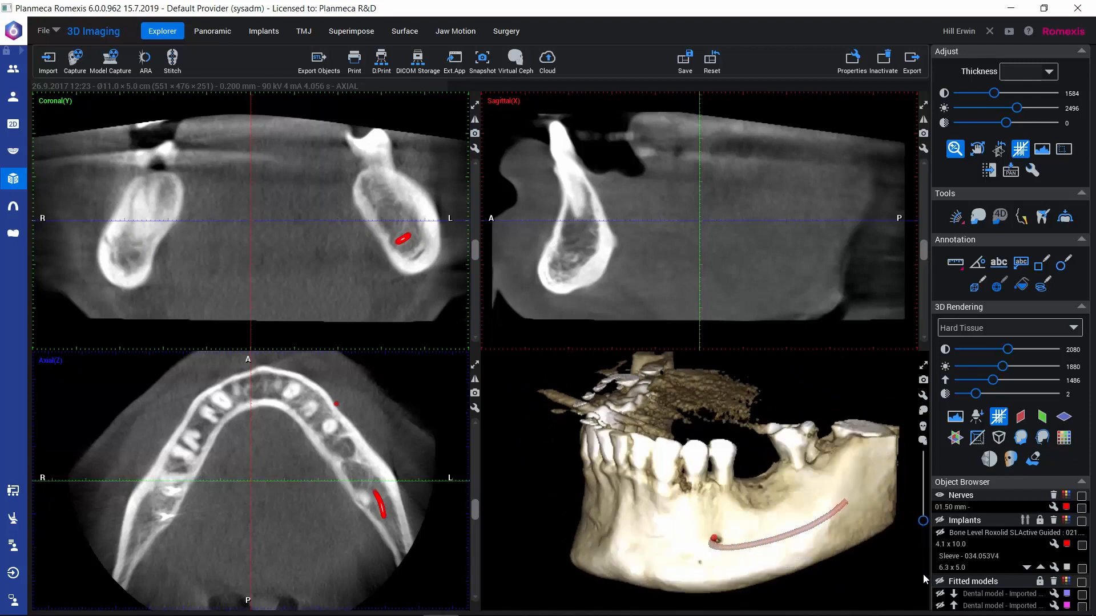
Step: Raise the 3D rendering cutoff threshold to 4095 to isolate the nerve, and bring it back down to 1508
mouse_move(770, 557)
mouse_down()
mouse_move(728, 562)
mouse_move(761, 565)
mouse_up()
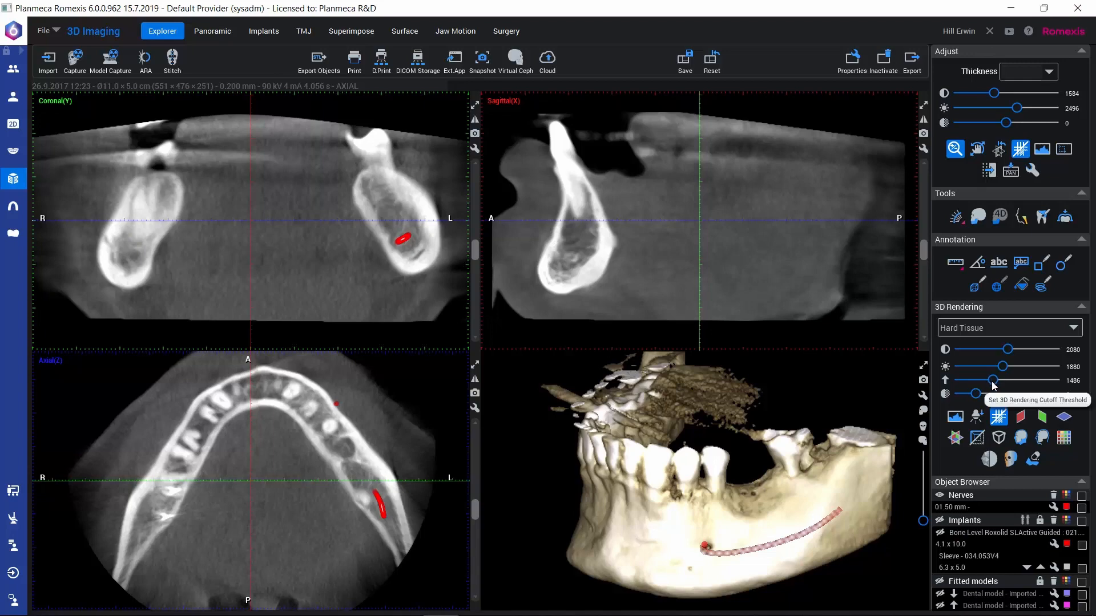
drag(992, 382, 1089, 379)
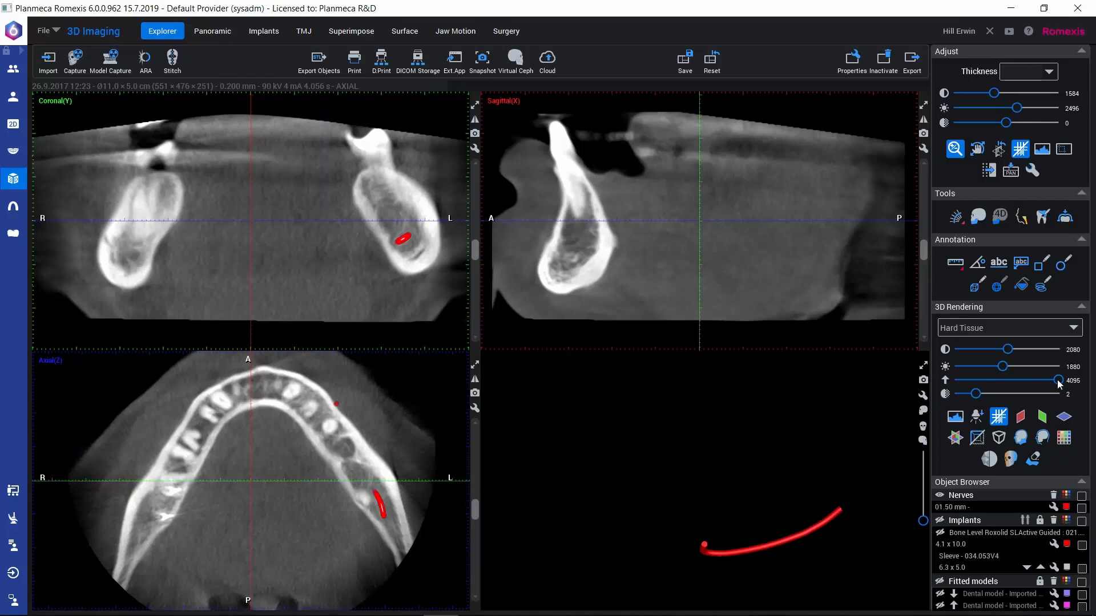
drag(1054, 383, 995, 387)
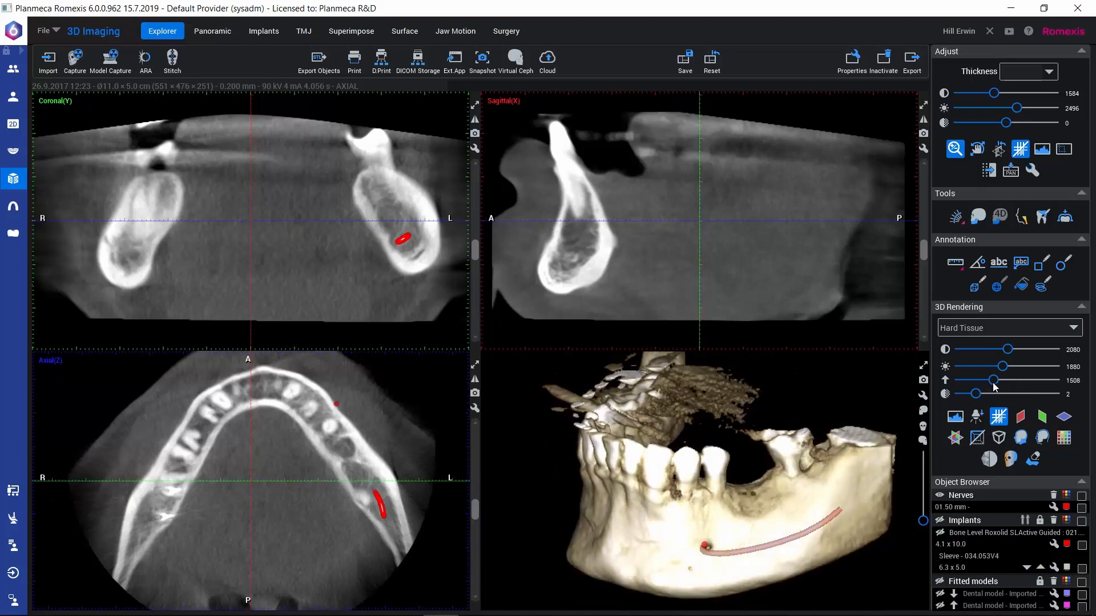
Step: Enlarge the 3D rendering view and give it a blue-to-white gradient background
drag(597, 523, 647, 360)
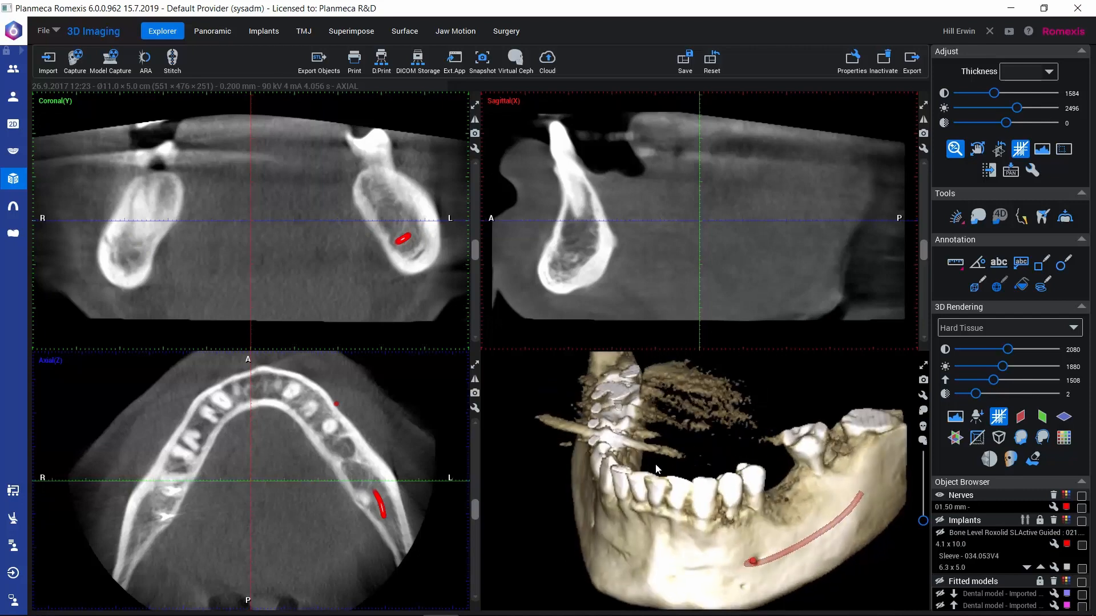
click(924, 366)
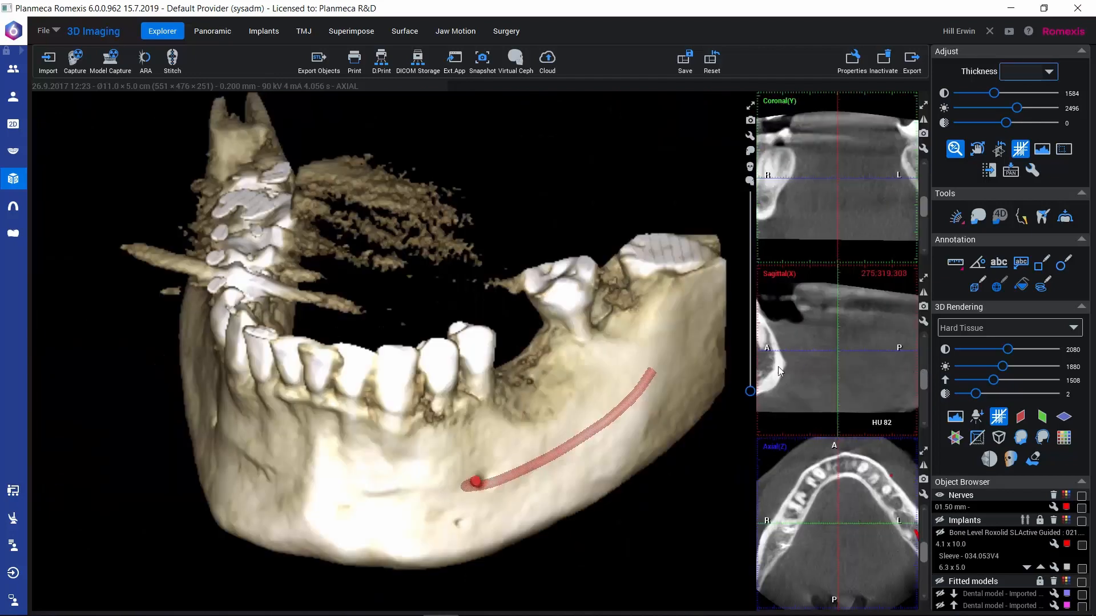
click(750, 135)
click(736, 462)
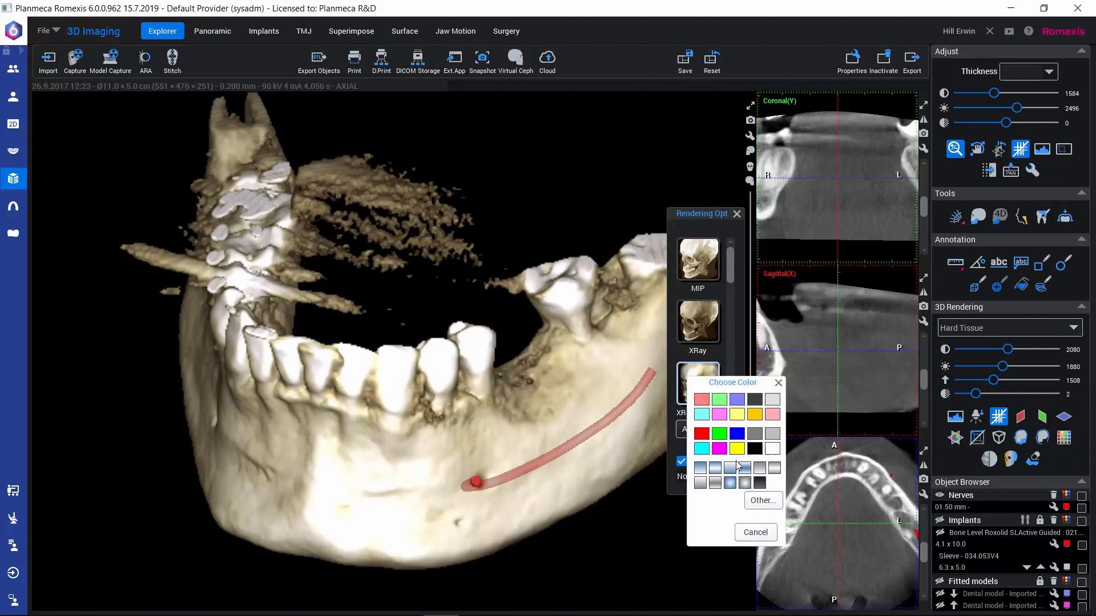
click(735, 468)
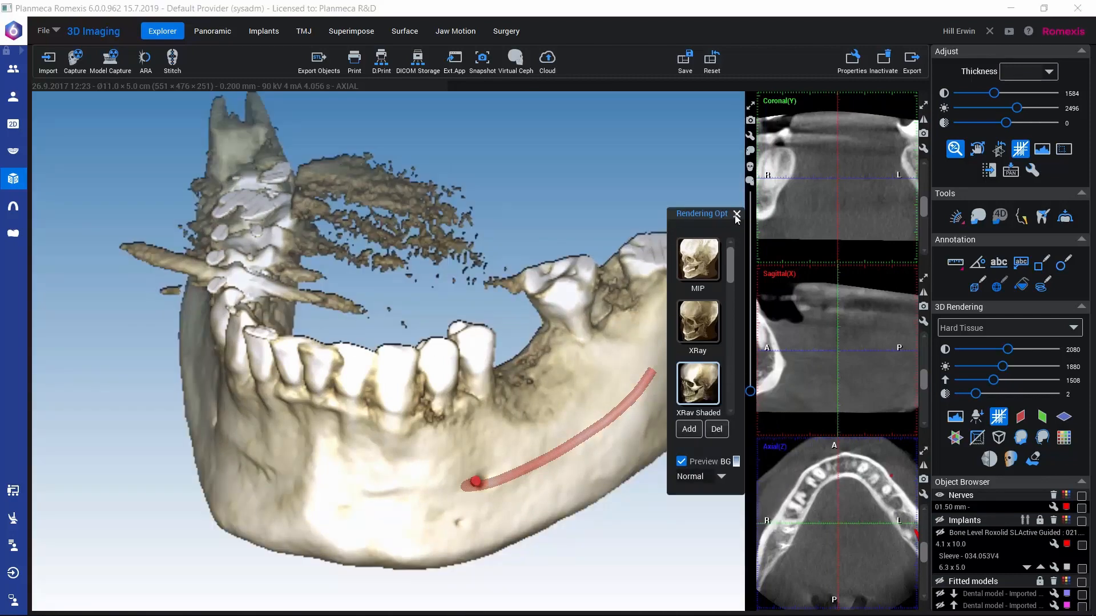
click(737, 214)
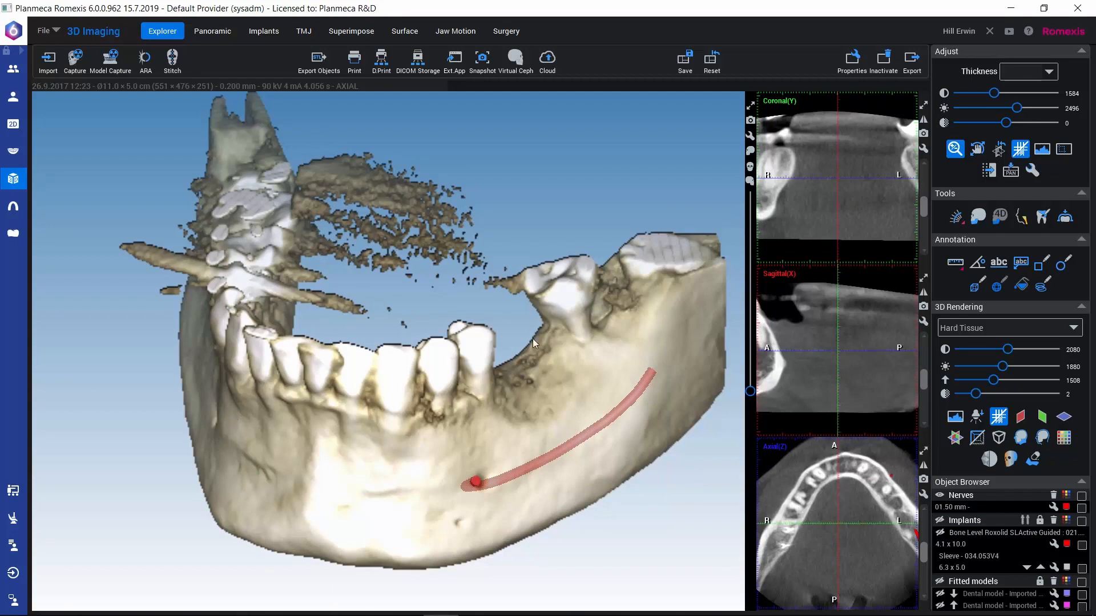
Step: Start Clean Rendering and erase the scatter streaks projecting from the outer side of the patient's right jaw
click(1033, 465)
click(1031, 460)
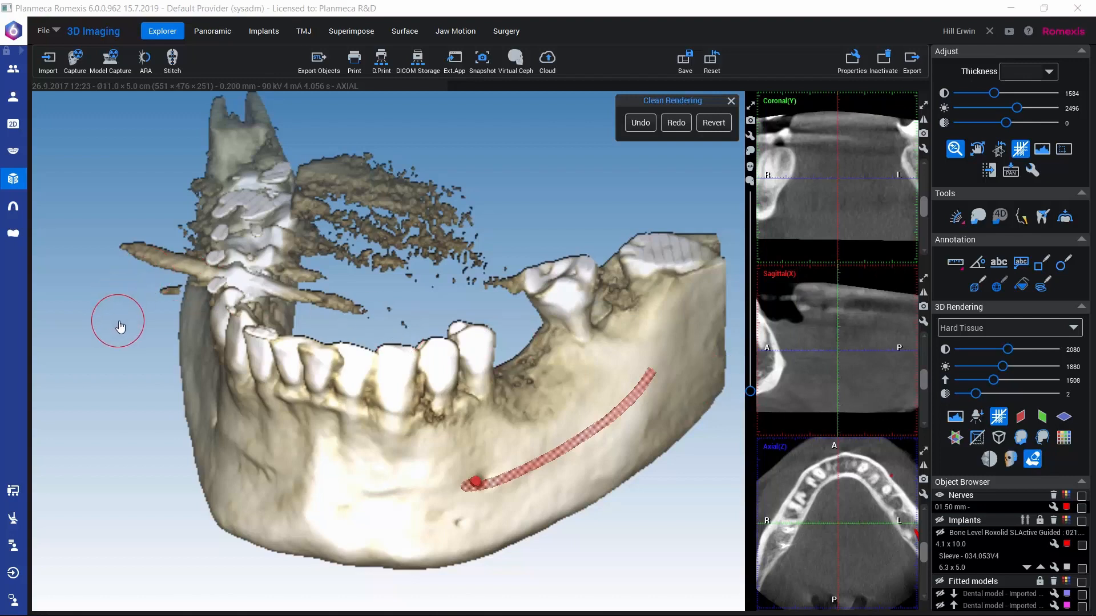
mouse_move(128, 357)
mouse_down()
mouse_move(106, 331)
mouse_move(66, 328)
mouse_move(59, 313)
mouse_move(64, 337)
mouse_move(49, 346)
mouse_up()
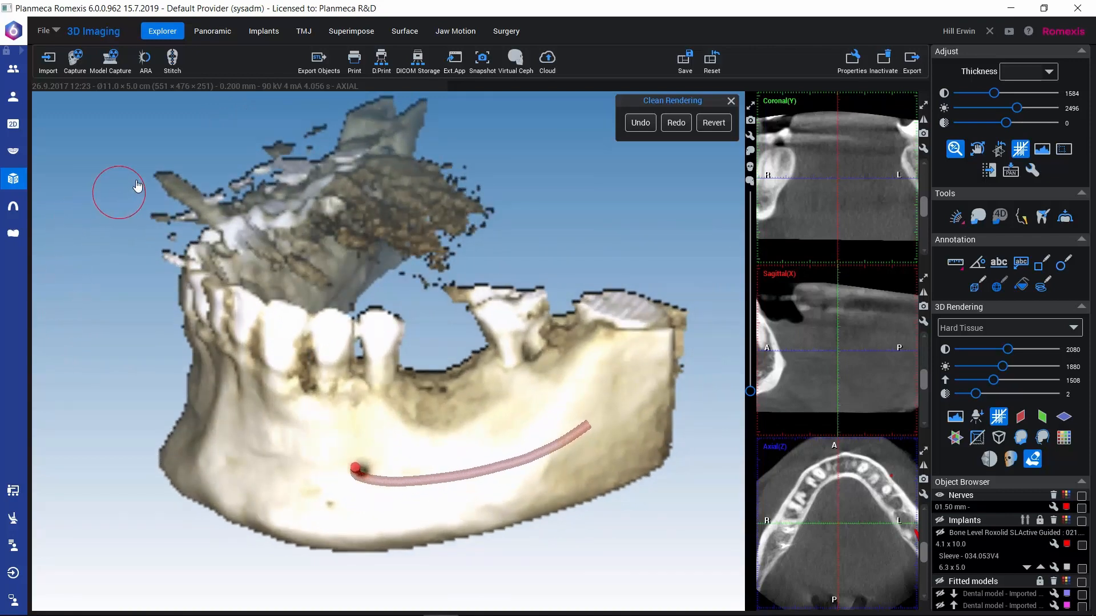
click(159, 177)
mouse_move(159, 177)
mouse_down()
mouse_move(175, 205)
mouse_move(157, 251)
mouse_move(127, 241)
mouse_move(197, 191)
mouse_move(313, 139)
mouse_move(318, 124)
mouse_up()
Step: Enlarge the cleaning brush and erase the floating scatter artifacts inside the dental arch
mouse_move(79, 358)
middle_down()
mouse_move(210, 349)
mouse_move(235, 416)
mouse_move(272, 391)
middle_up()
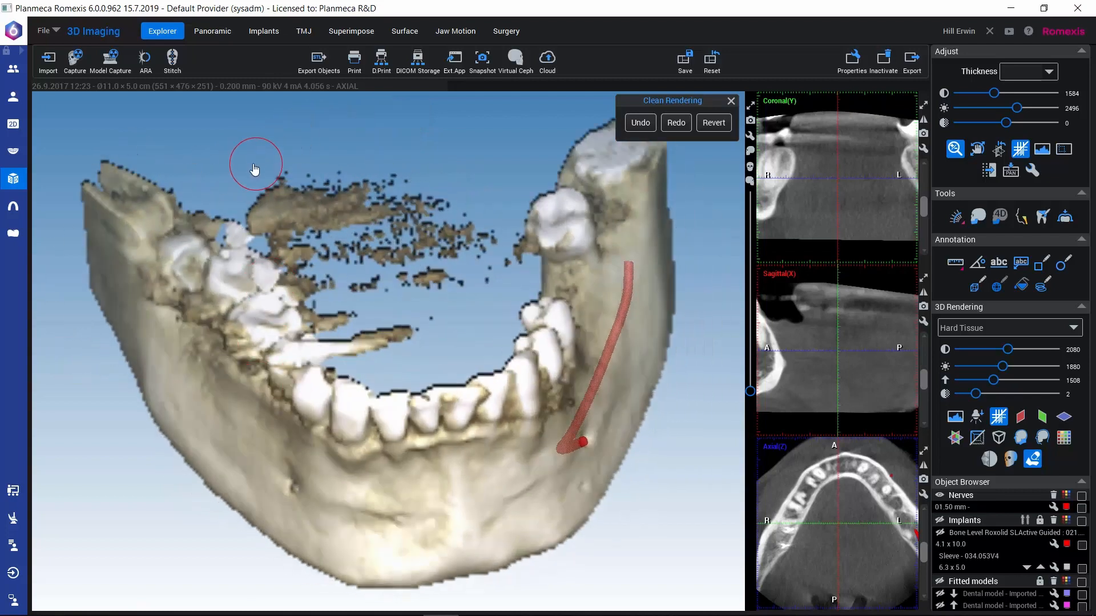
key(alt)
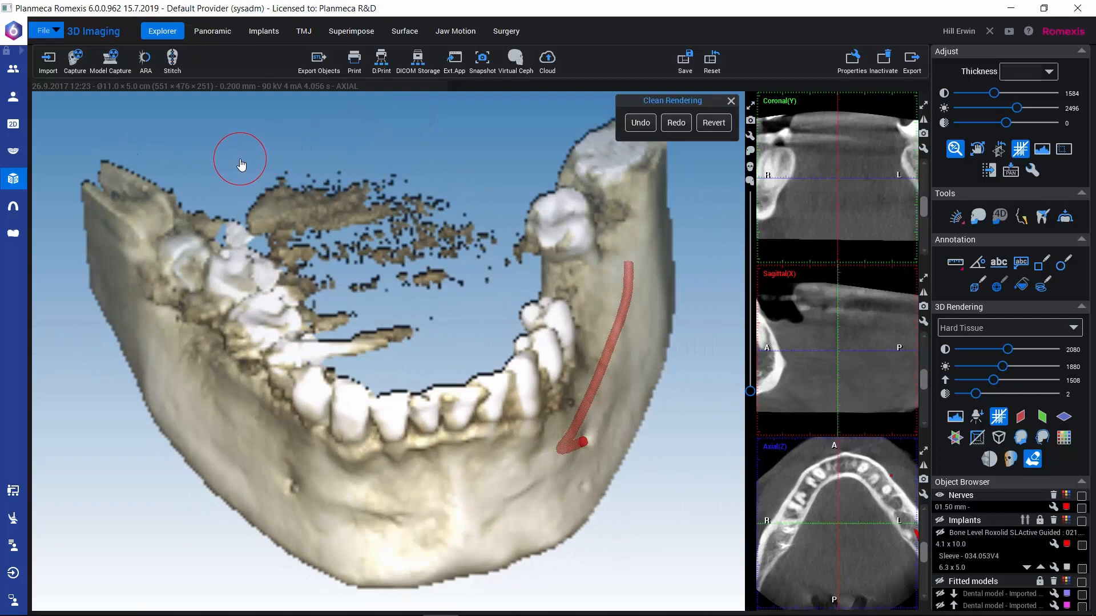
alt+scroll(241, 164, up, 7)
mouse_move(242, 171)
mouse_down()
mouse_move(337, 317)
mouse_move(365, 337)
mouse_move(341, 252)
mouse_move(298, 178)
mouse_up()
mouse_move(435, 264)
mouse_down()
mouse_move(453, 270)
mouse_move(439, 208)
mouse_move(471, 219)
mouse_move(483, 280)
mouse_up()
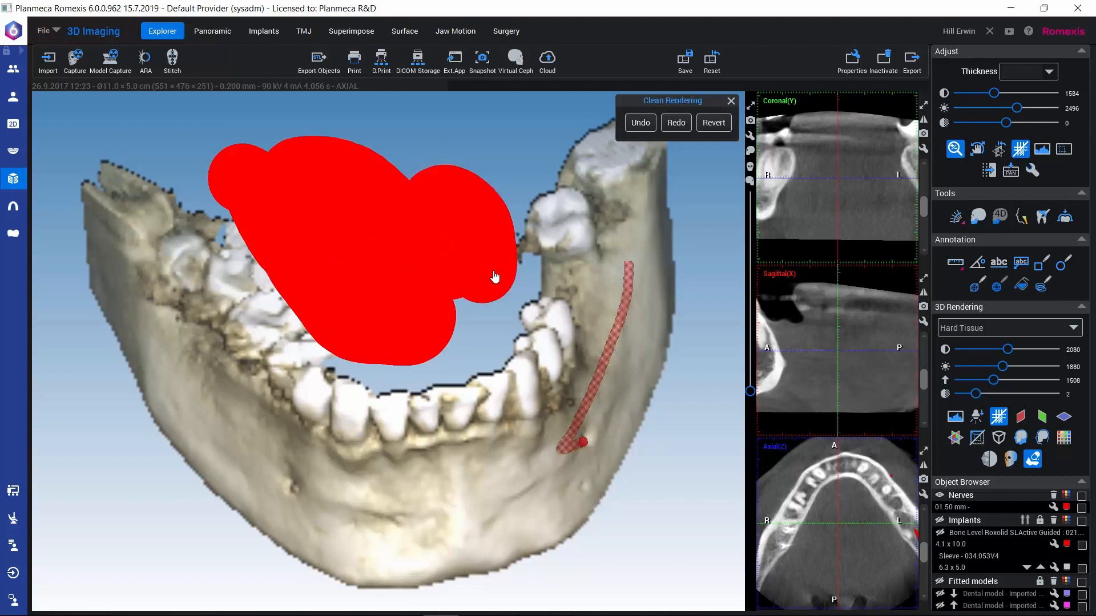
drag(504, 277, 502, 276)
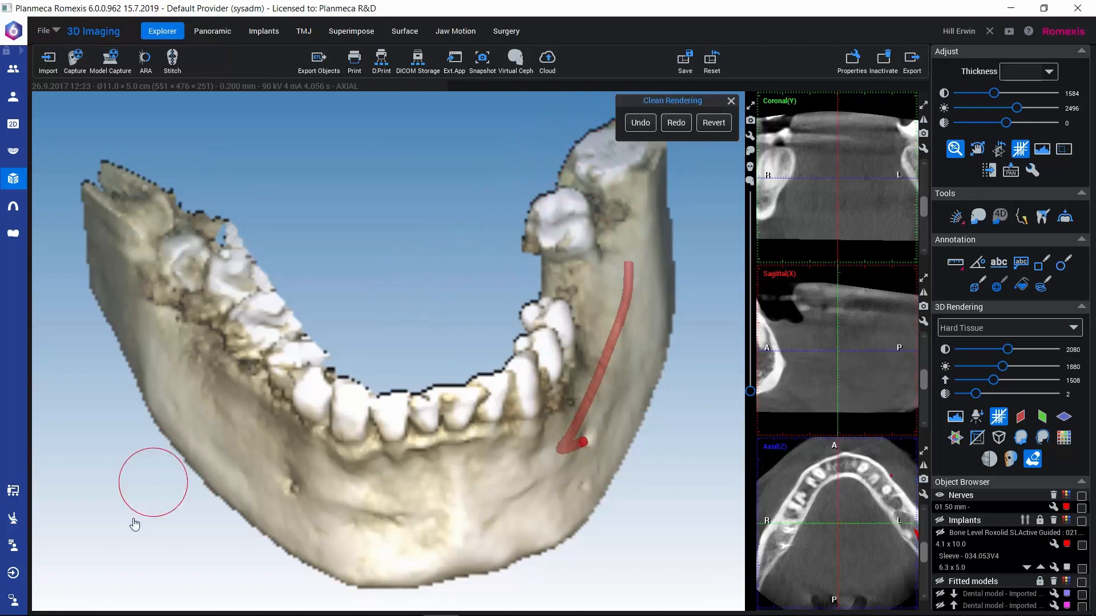
Step: Erase the remaining fragments above the patient's right molars with a smaller brush and finish cleaning the rendering
mouse_move(124, 555)
middle_down()
mouse_move(61, 511)
mouse_move(53, 545)
mouse_move(125, 500)
mouse_move(169, 504)
middle_up()
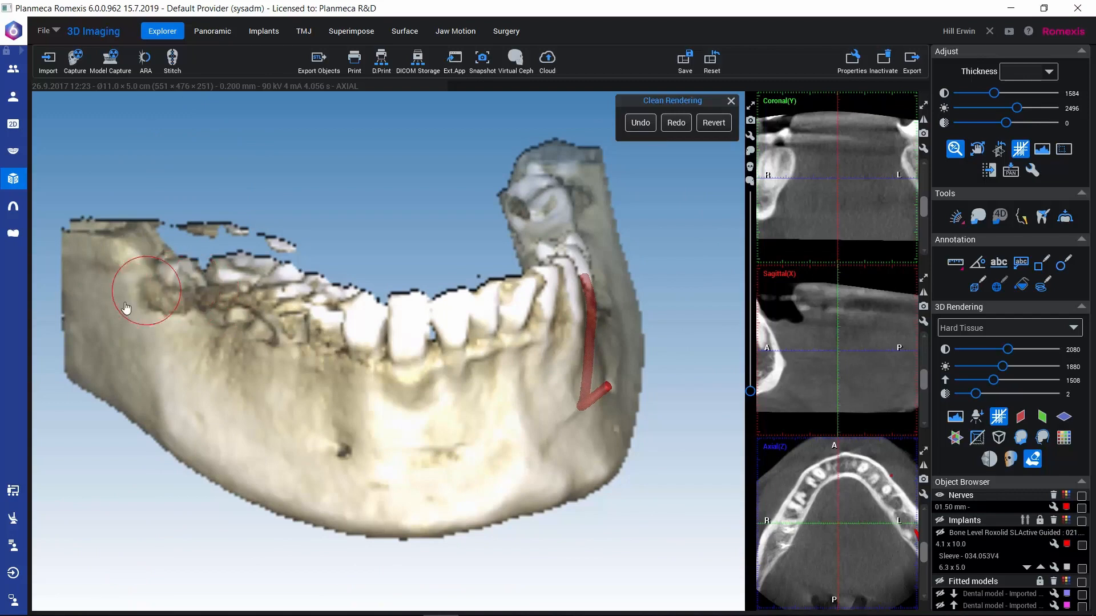
scroll(91, 331, up, 2)
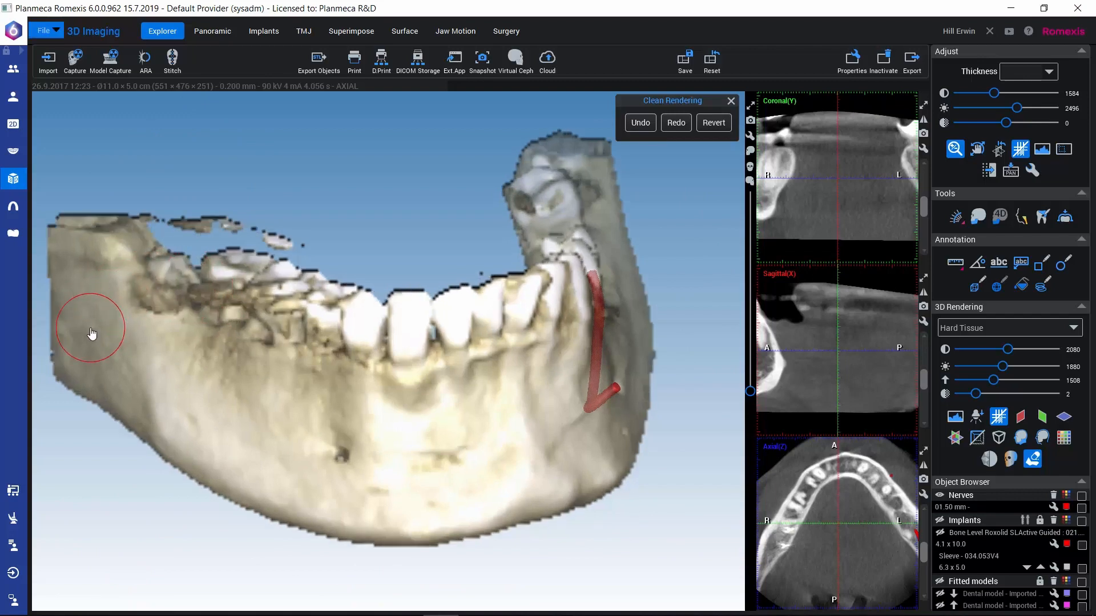
alt+scroll(96, 334, up, 2)
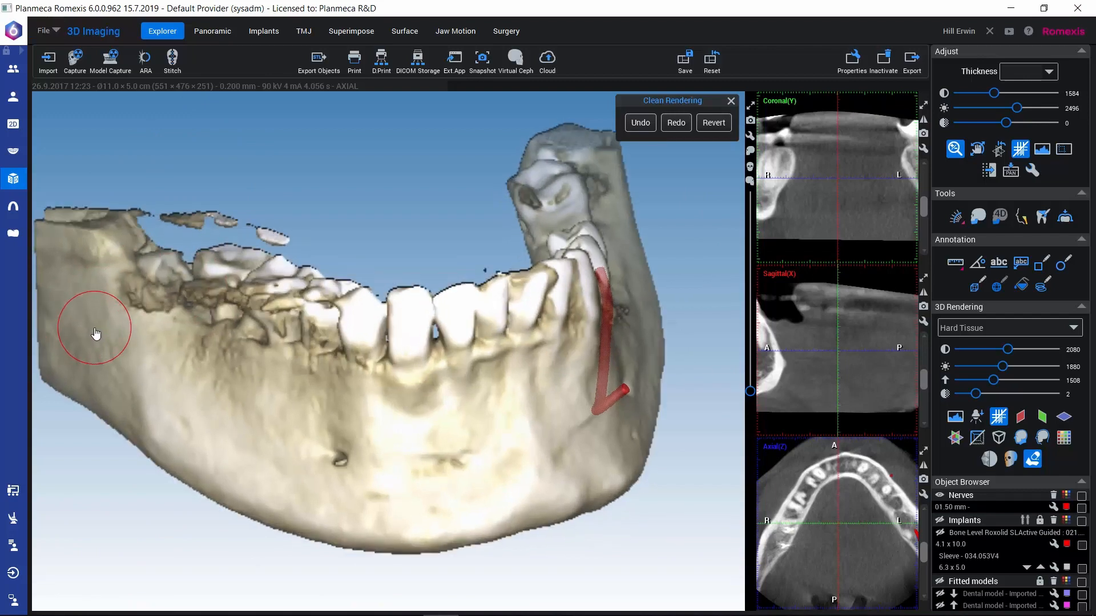
alt+scroll(95, 334, down, 5)
drag(83, 357, 121, 404)
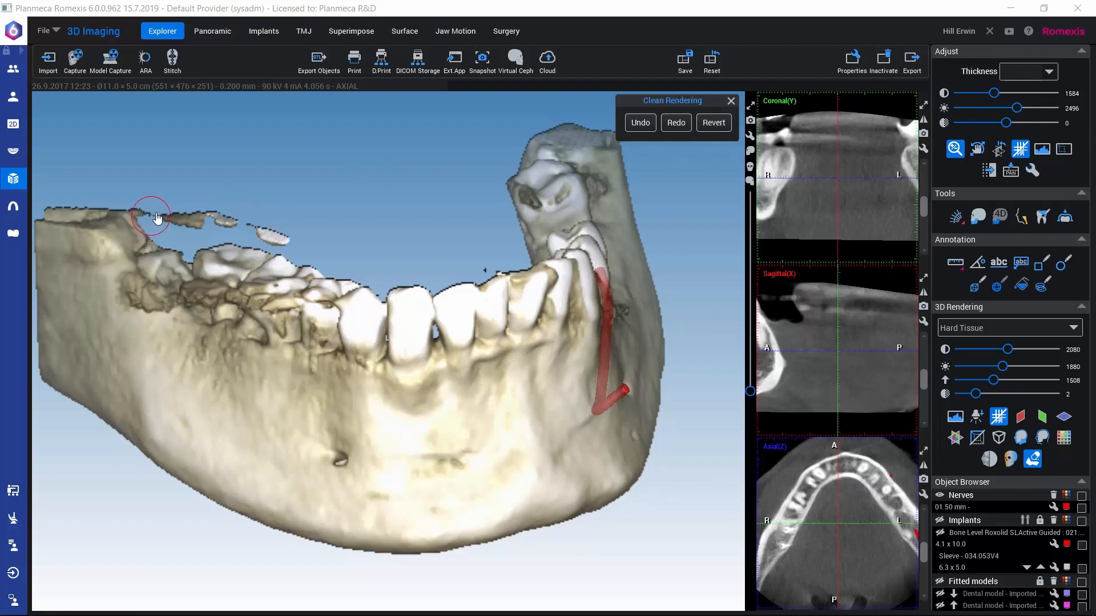
drag(163, 208, 292, 236)
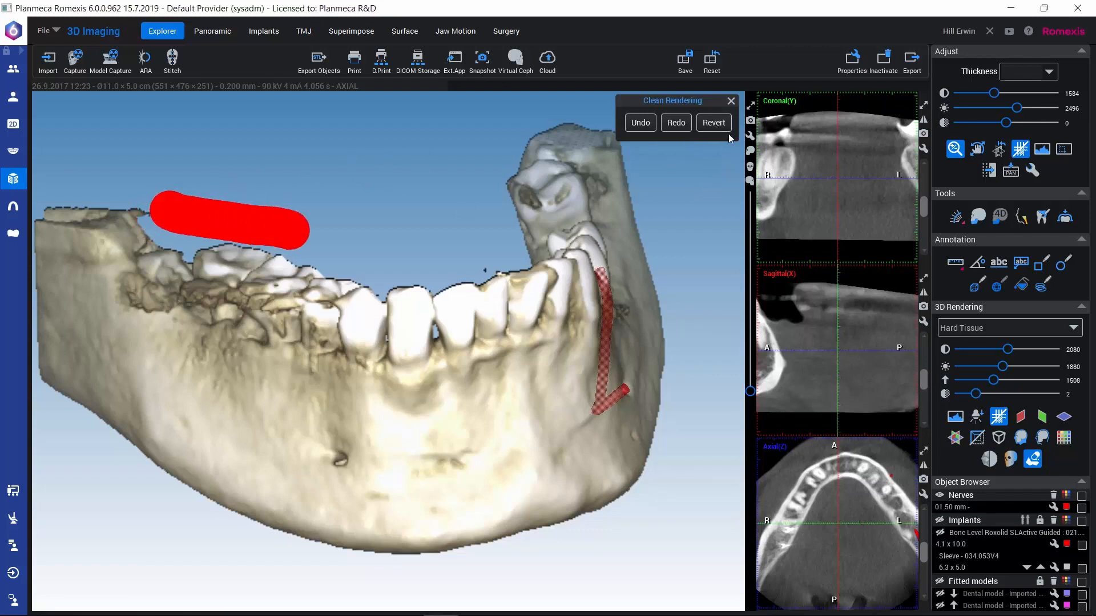
click(730, 101)
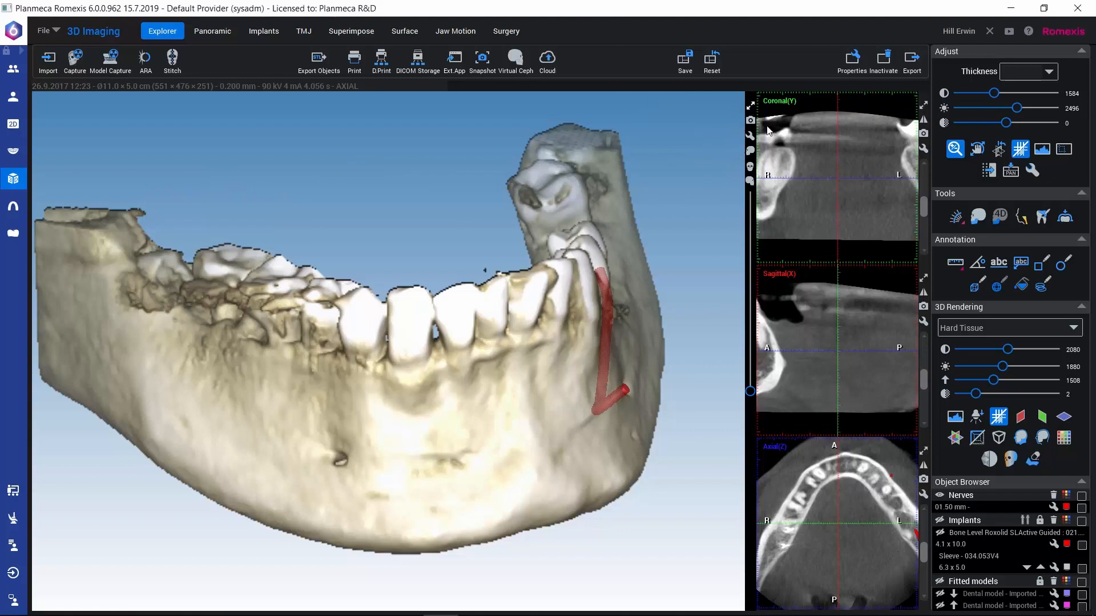
Step: Restore the four-view layout and set the 3D rendering background to black
click(749, 107)
click(838, 107)
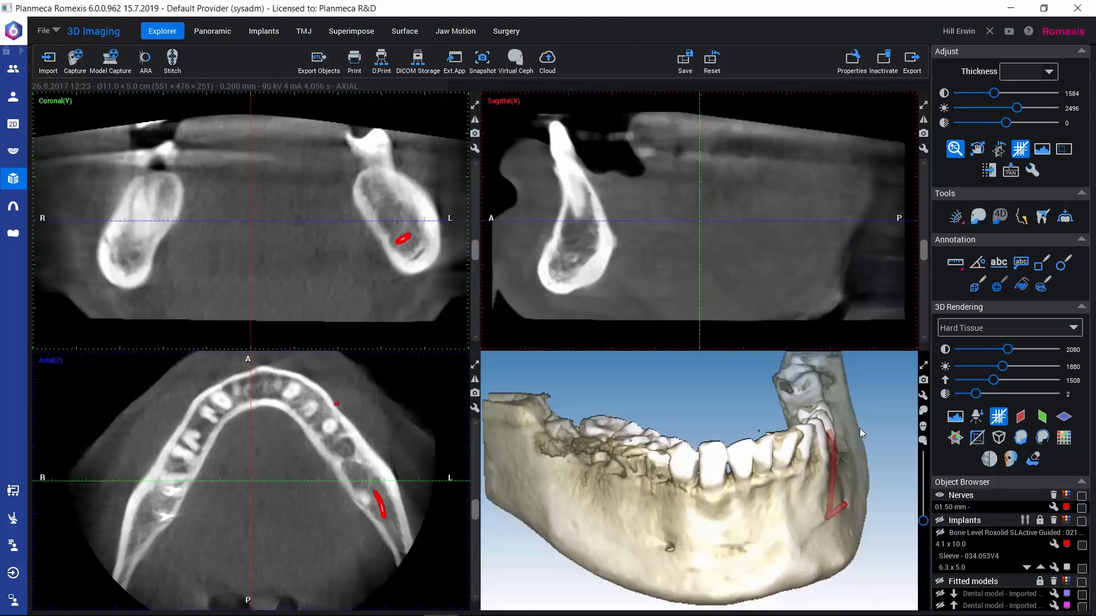
click(923, 410)
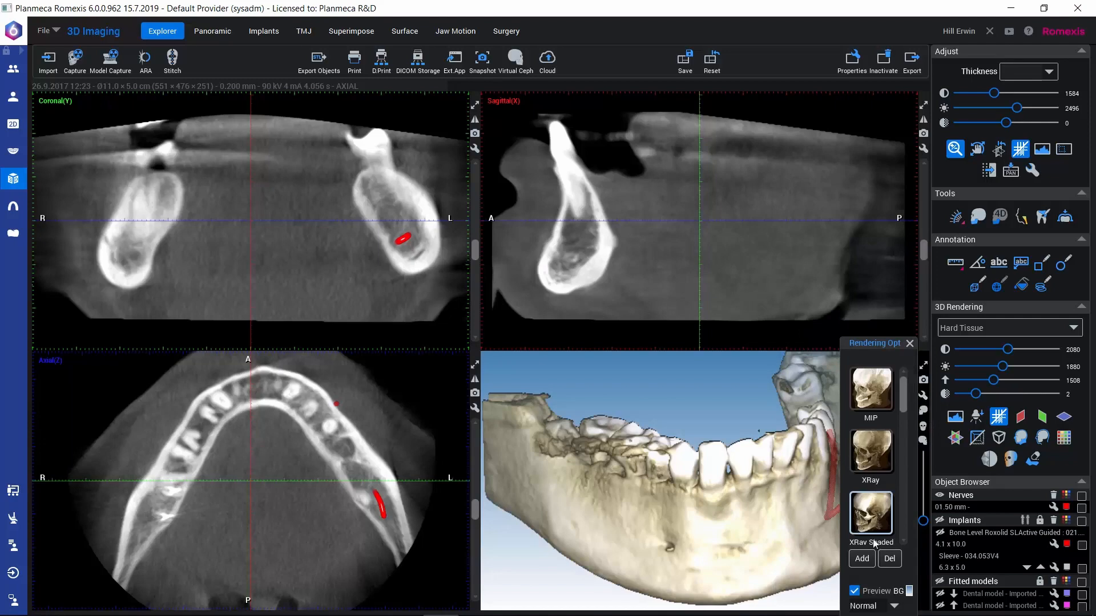
click(910, 594)
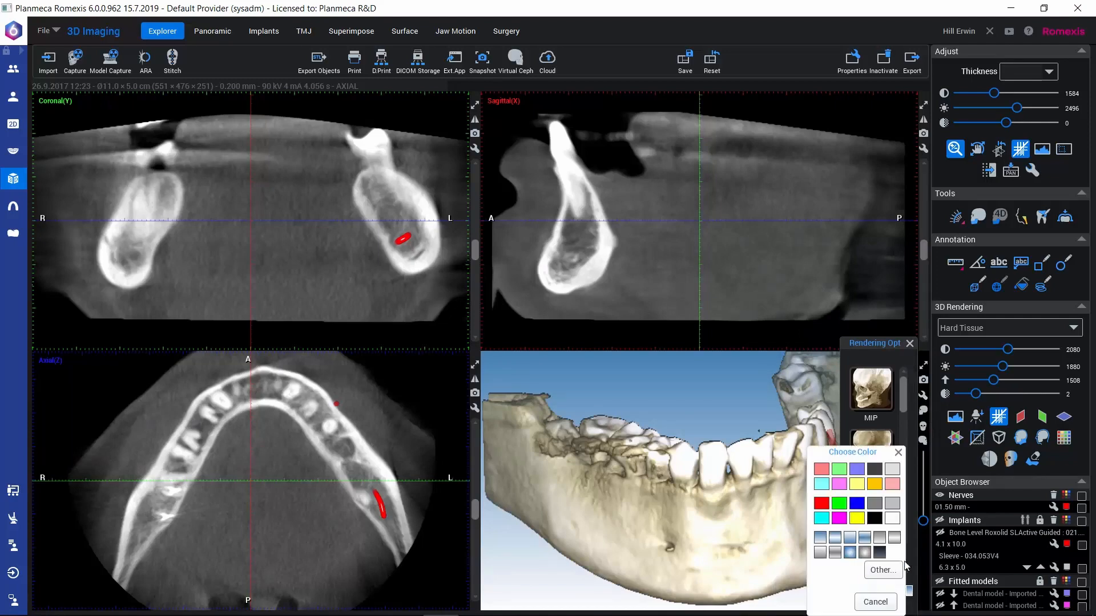
click(879, 522)
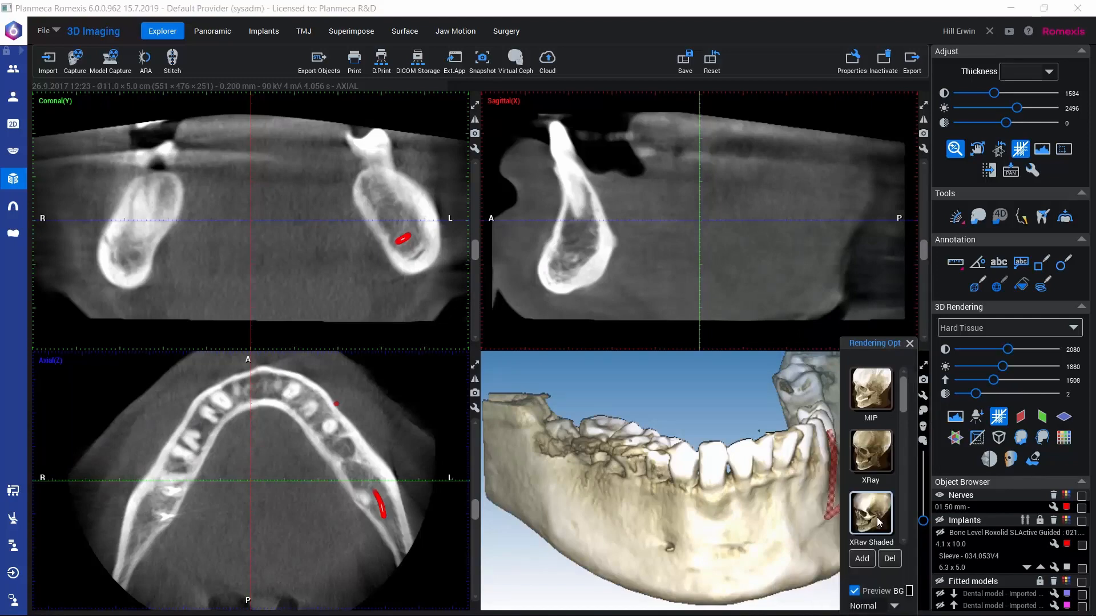
click(910, 343)
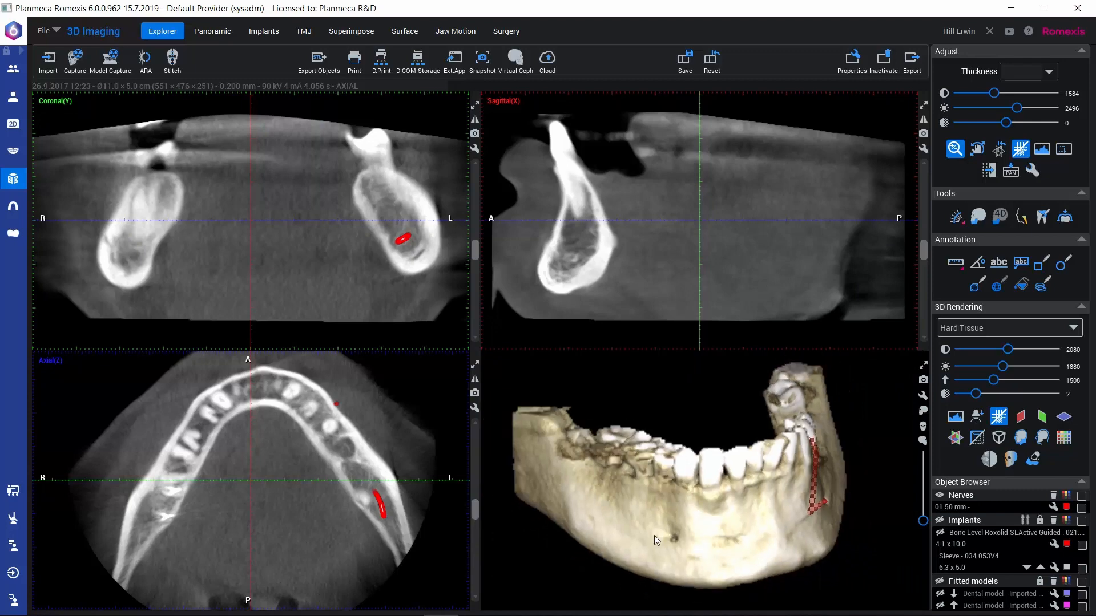
Step: Crop the volume to a box around the patient's left mandible, adjusting its inner and lower limits in the coronal and sagittal views
drag(654, 536, 807, 382)
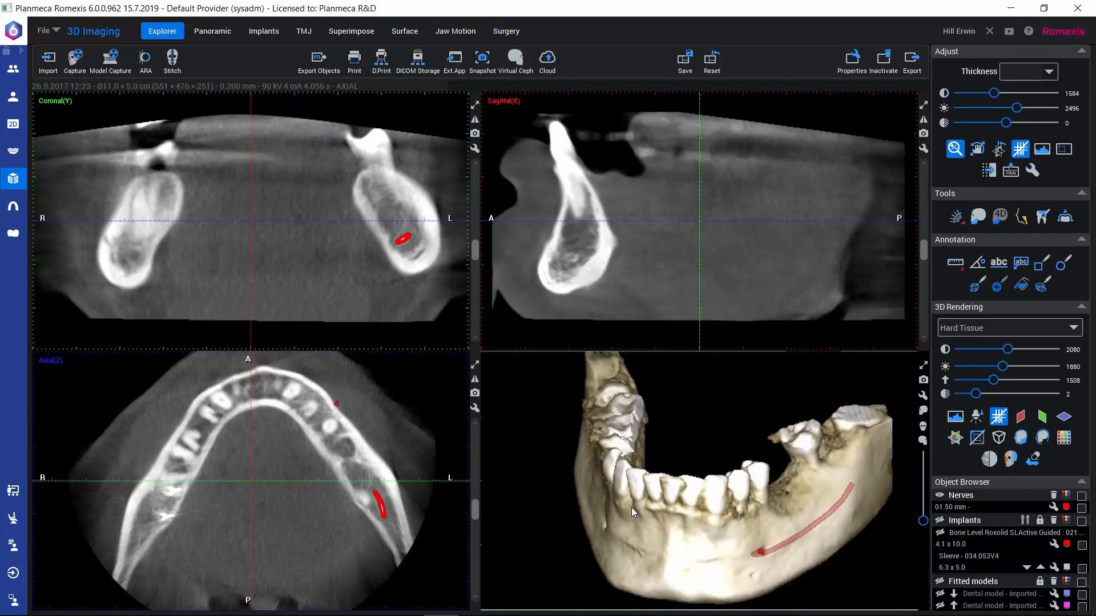
click(1065, 158)
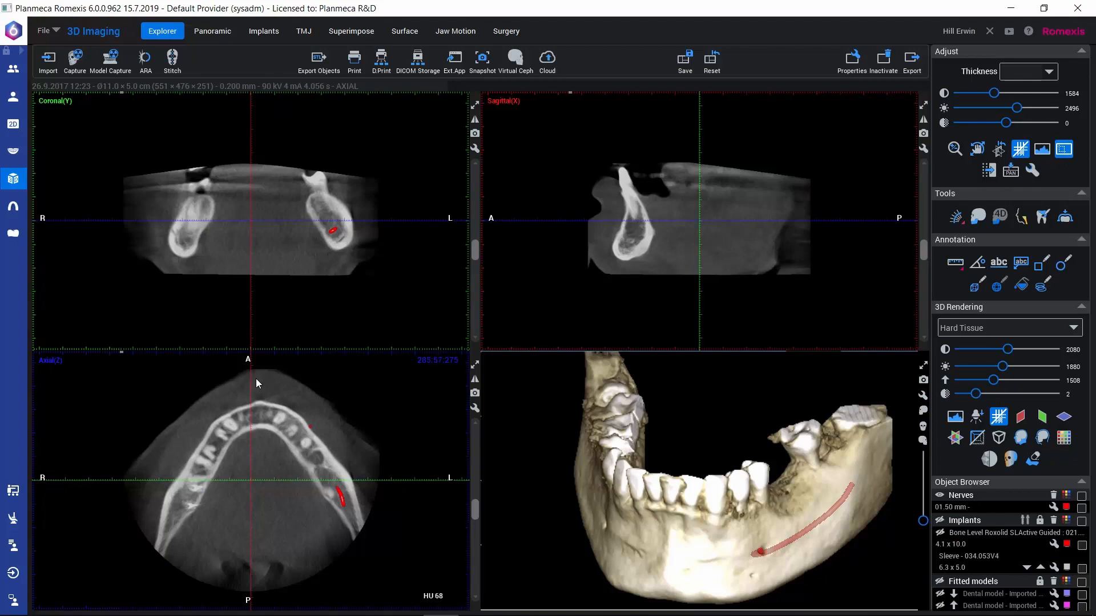
drag(255, 374, 371, 543)
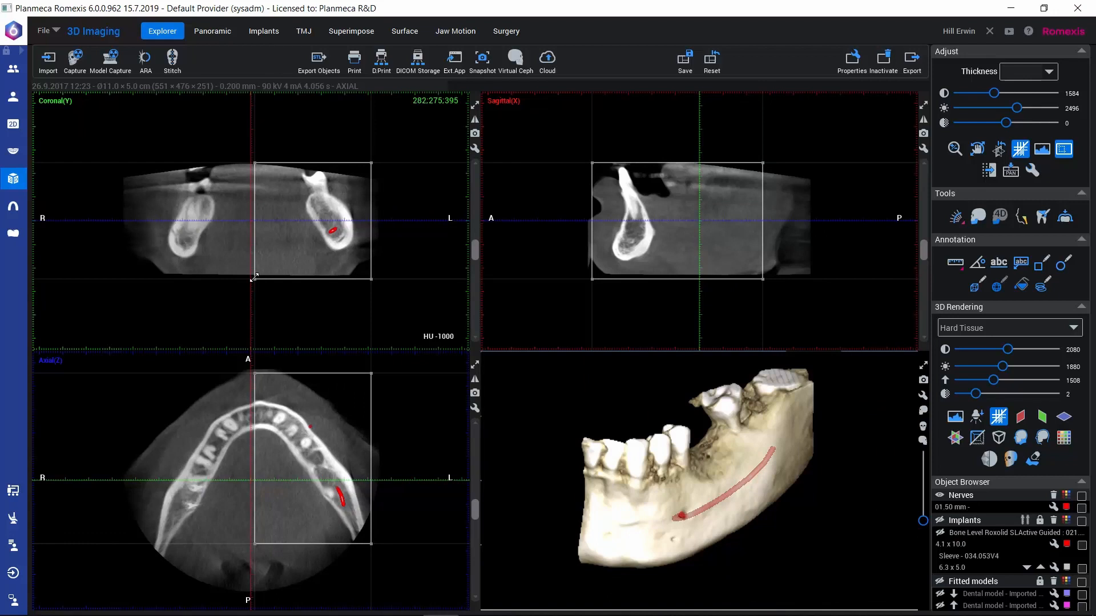
drag(255, 277, 285, 257)
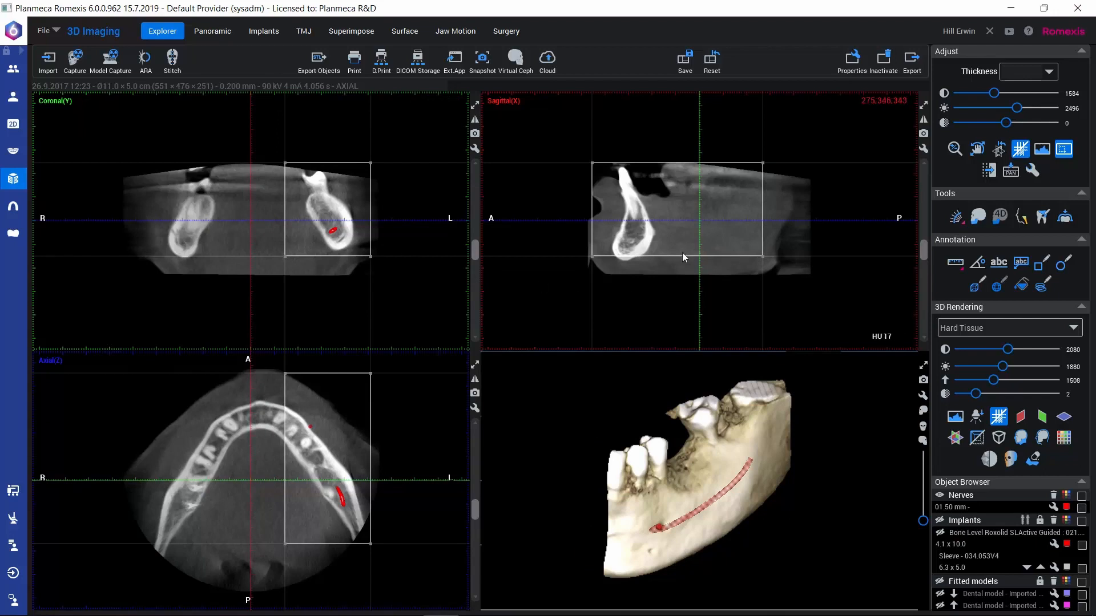
drag(763, 256, 763, 268)
drag(678, 506, 749, 406)
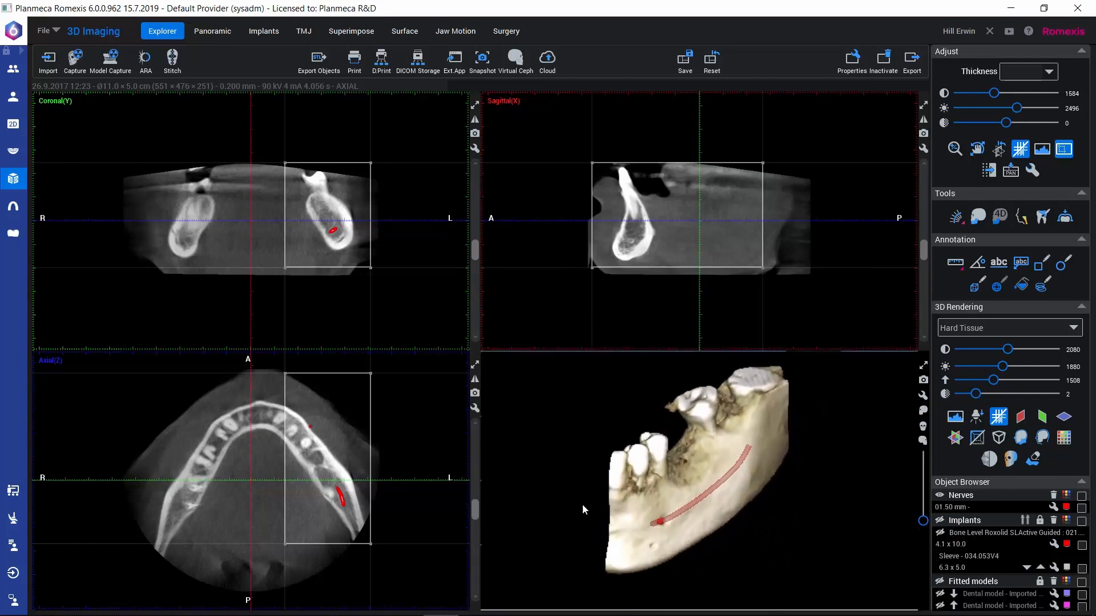
drag(631, 533, 590, 525)
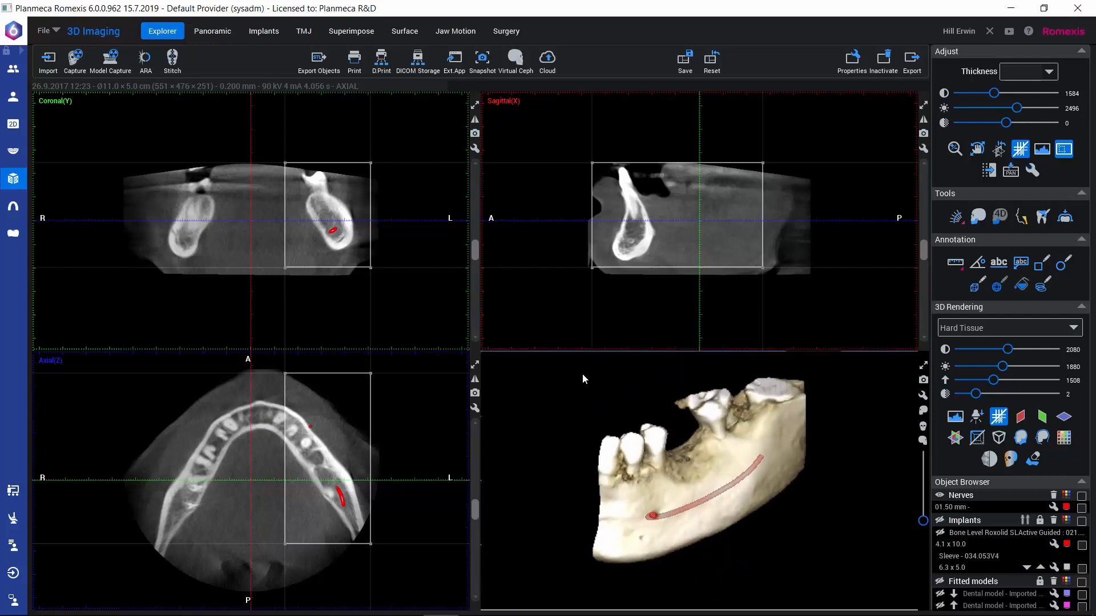
Step: Hide the crop box in the slice views and tilt the cropped rendering slightly to inspect the left mandible and nerve
drag(601, 548, 620, 534)
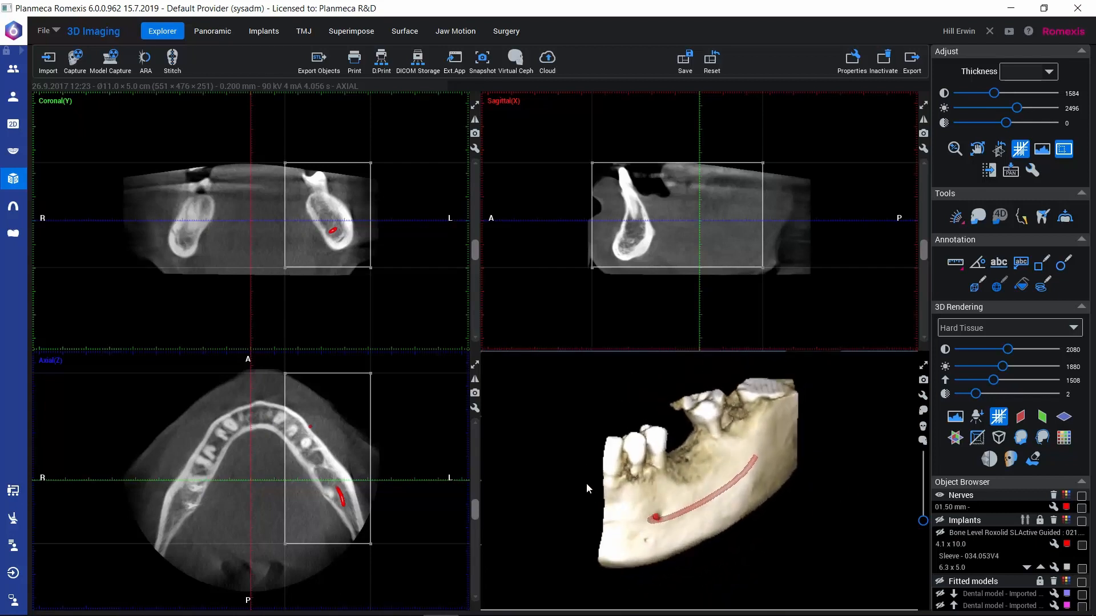
click(1065, 150)
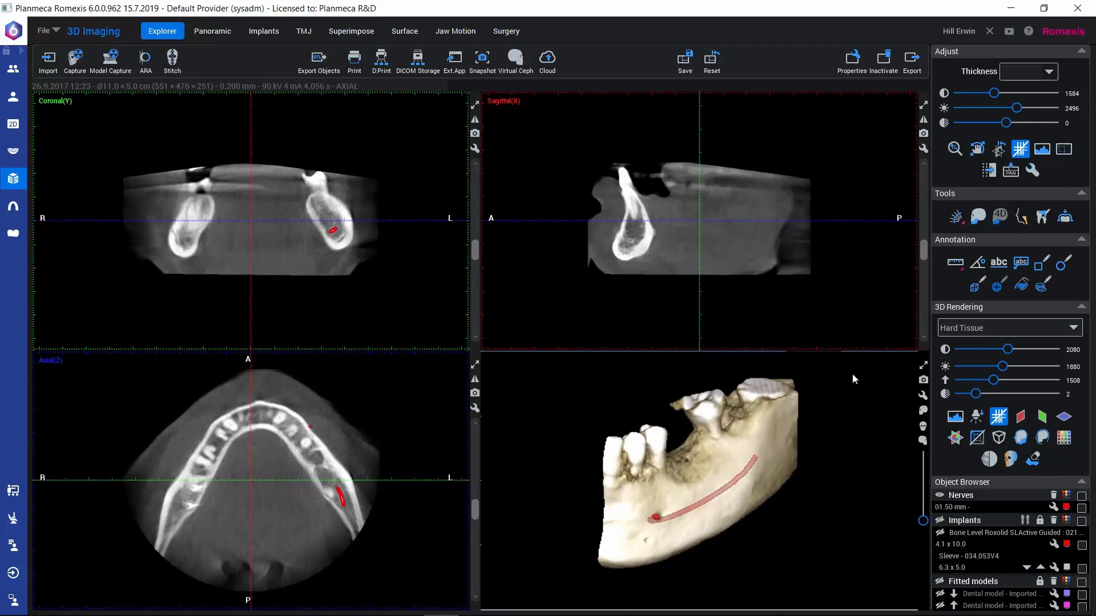
mouse_move(703, 438)
mouse_down()
mouse_move(819, 427)
mouse_move(808, 417)
mouse_move(696, 456)
mouse_move(712, 451)
mouse_up()
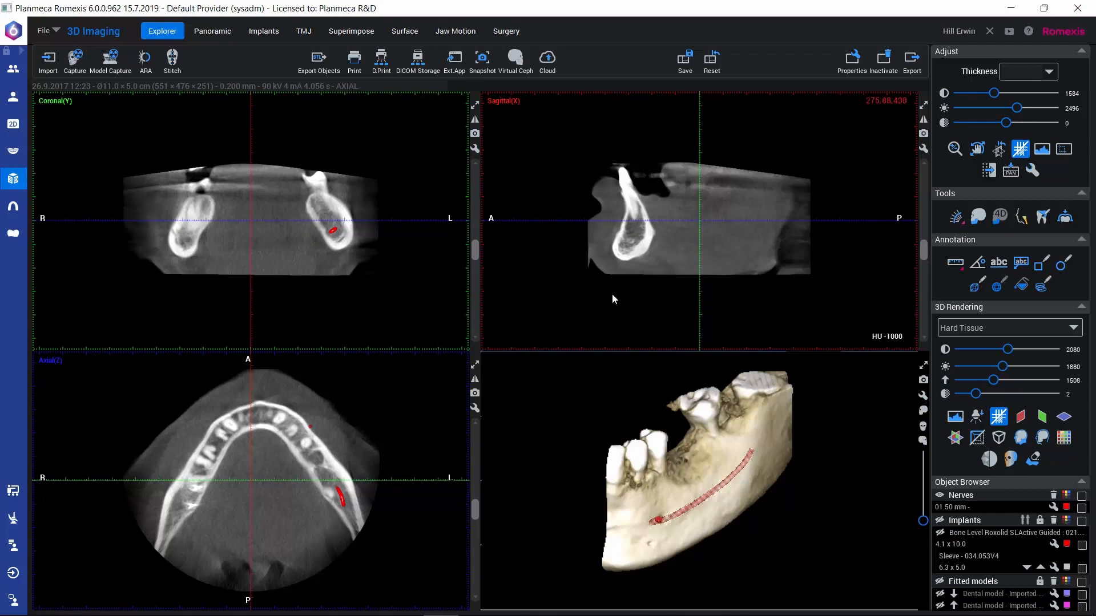
Step: Export the cropped volume at the original 0.20 mm resolution as a new image to the database, open it and rotate its 3D rendering
click(911, 58)
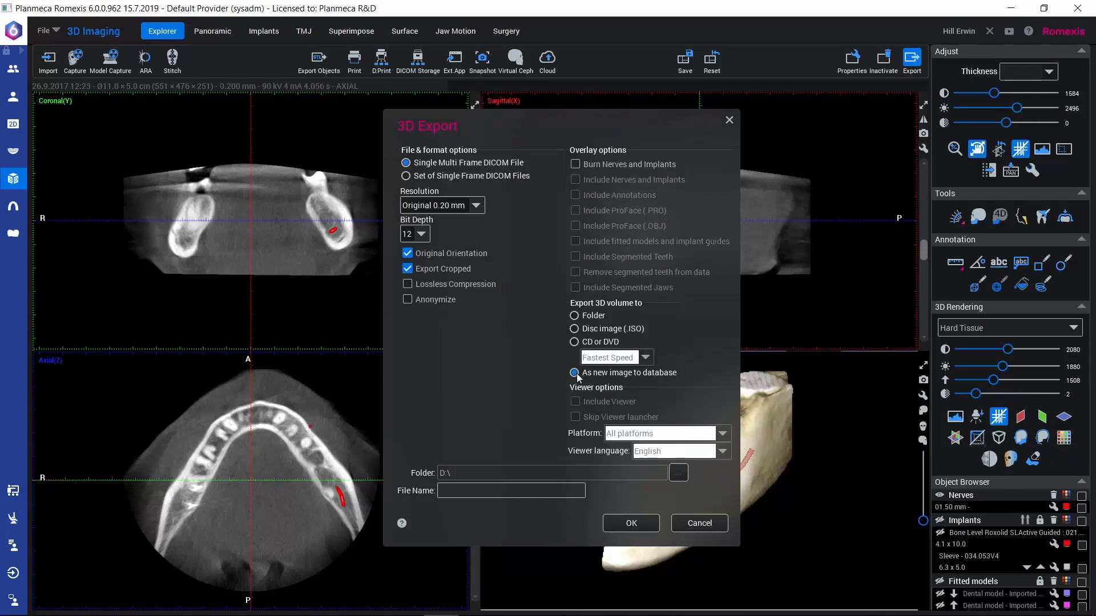
click(631, 522)
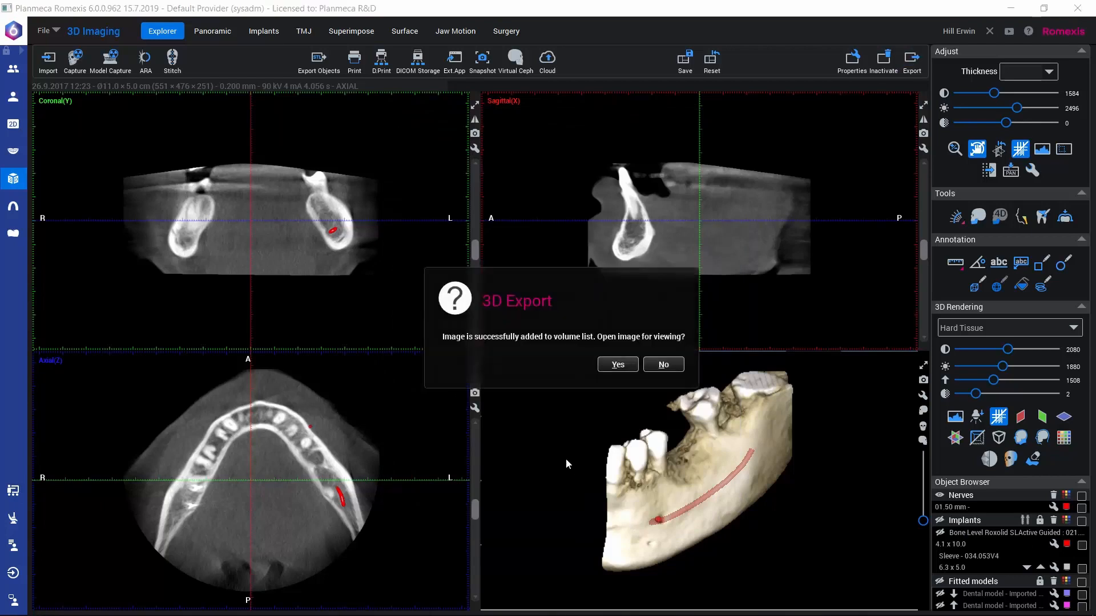
click(617, 364)
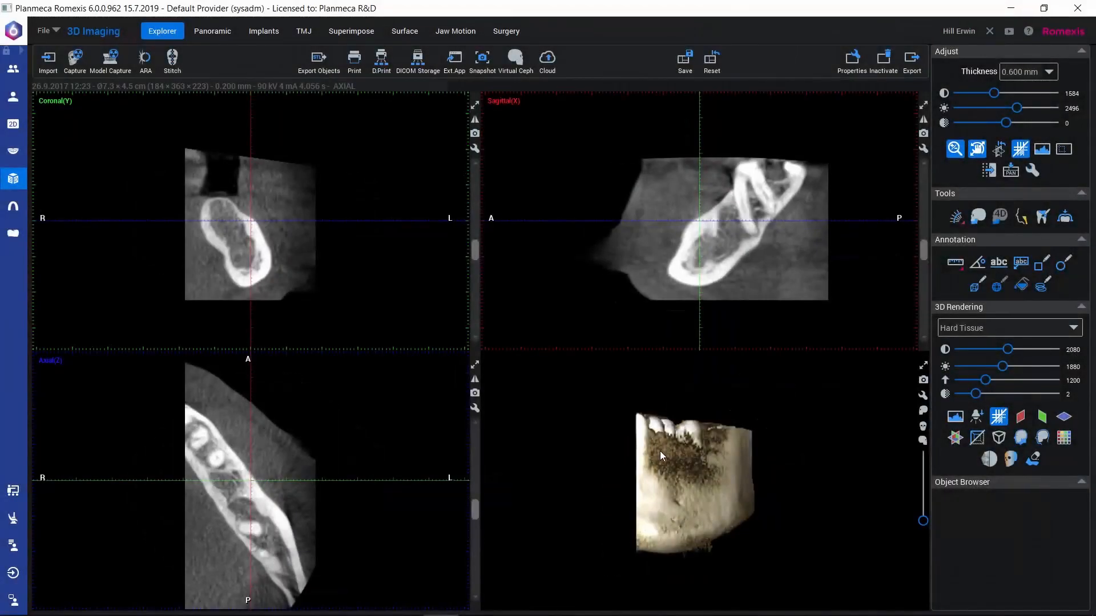
drag(646, 496, 605, 577)
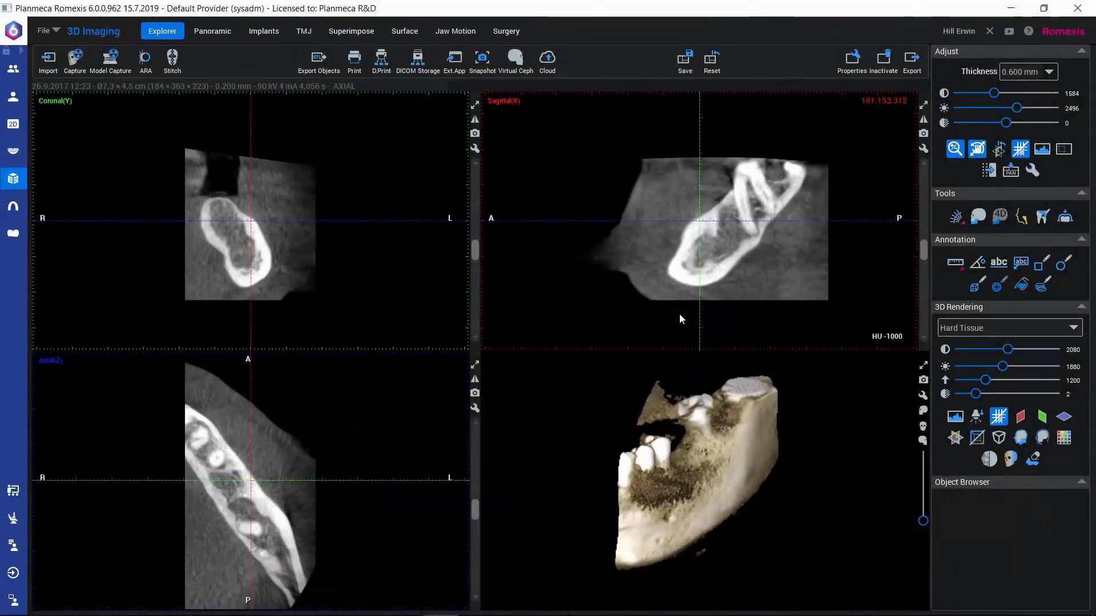